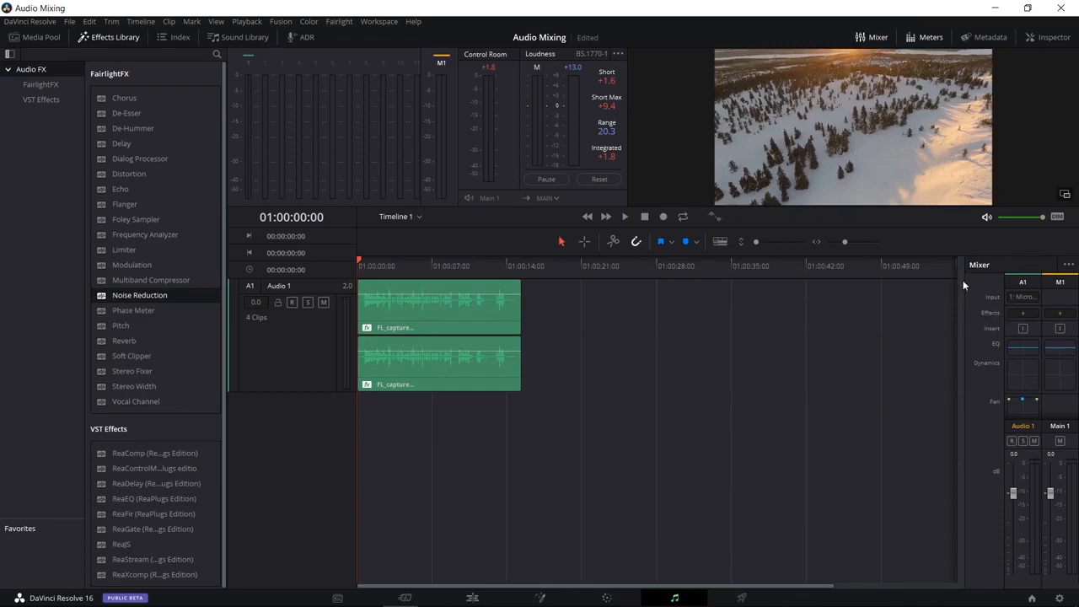
pyautogui.click(1031, 315)
pyautogui.moveTo(1031, 325)
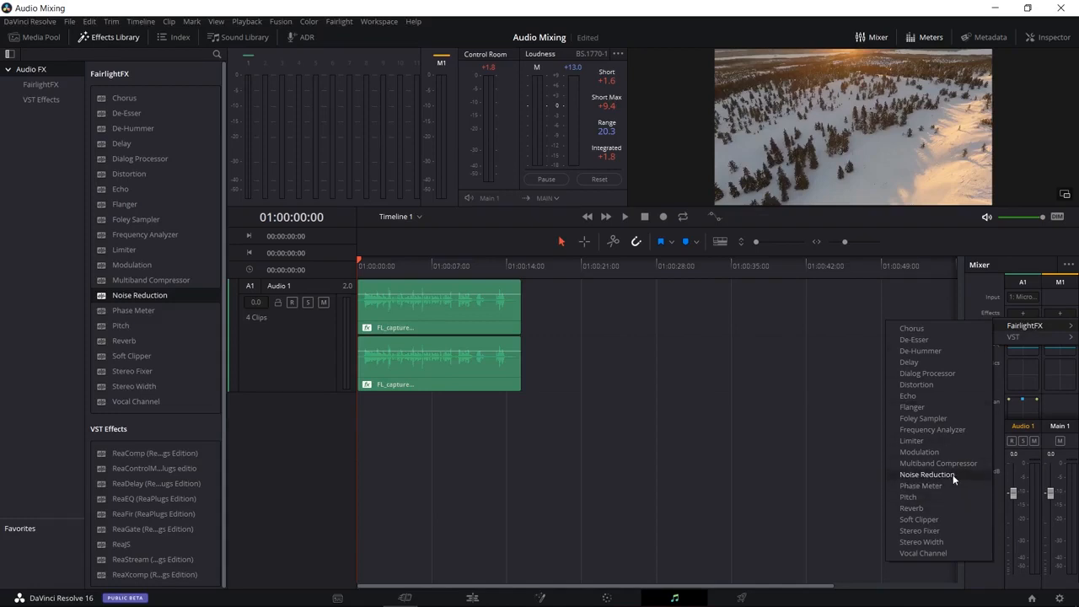
pyautogui.click(982, 292)
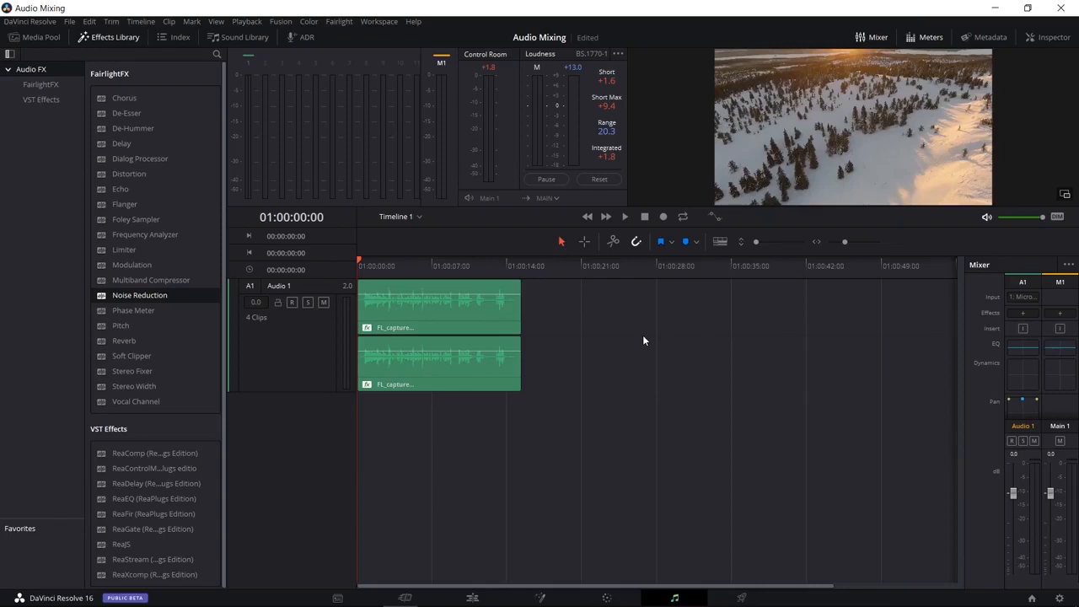
# Step: Play the unprocessed voice recording from the start of the timeline
pyautogui.press('space')
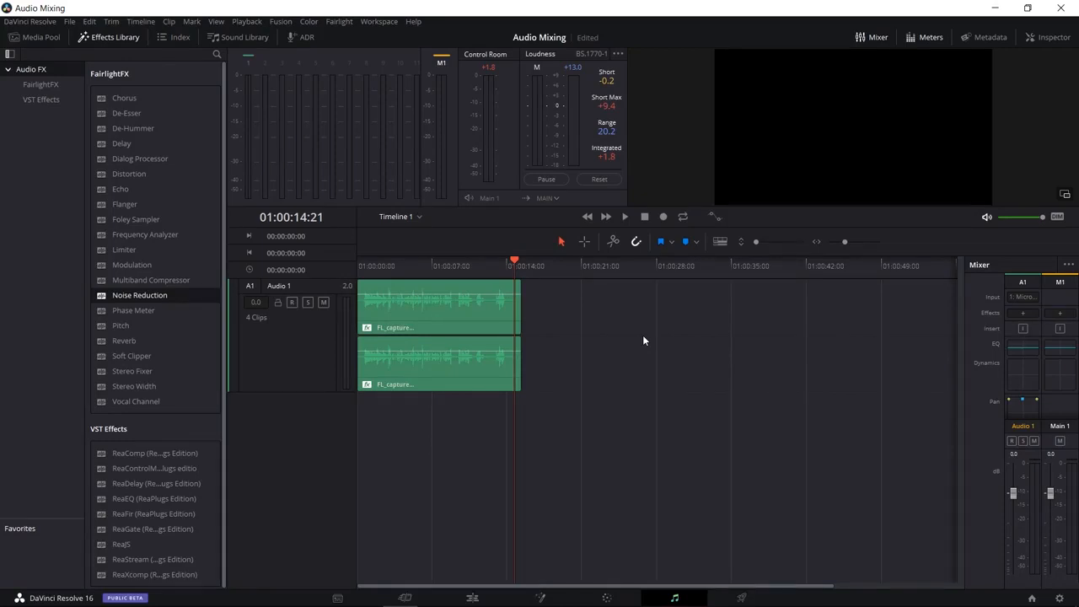
# Step: Apply the FairlightFX Noise Reduction effect to the Audio 1 clip and switch it to Auto Speech Mode
pyautogui.moveTo(103, 301); pyautogui.dragTo(394, 297)
pyautogui.moveTo(484, 177); pyautogui.dragTo(718, 176)
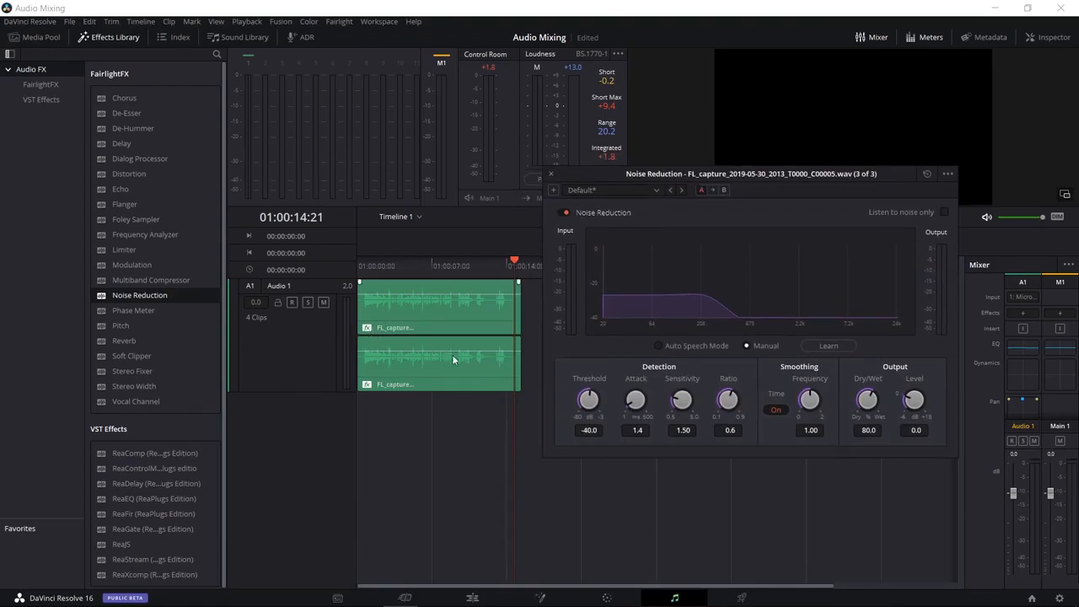
pyautogui.moveTo(708, 349); pyautogui.dragTo(705, 365)
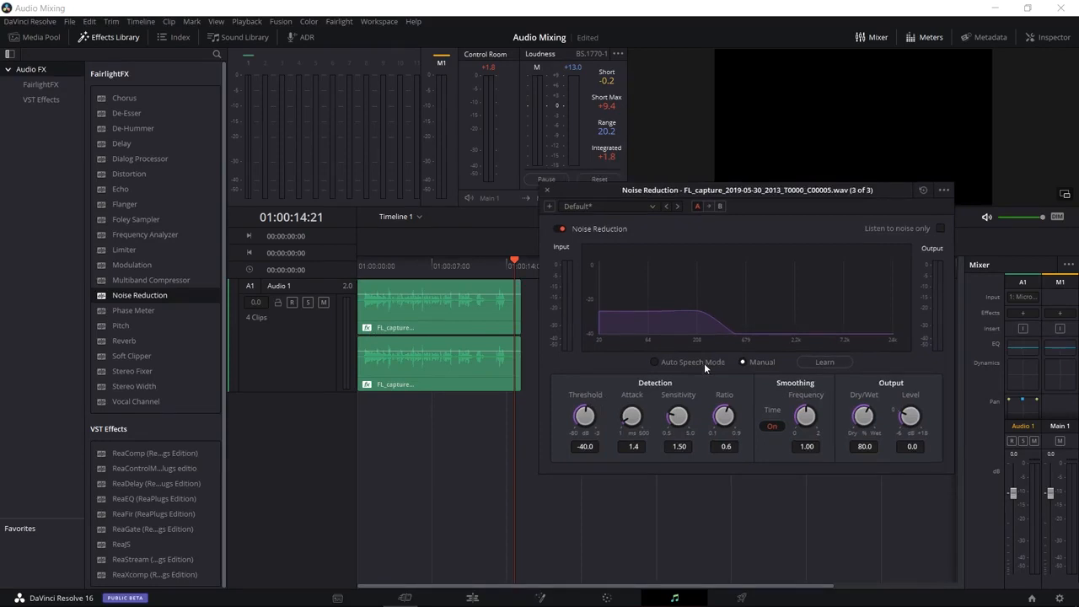
pyautogui.click(704, 362)
# Step: Play the clip from the start with Noise Reduction on and set the detection threshold to -30 dB
pyautogui.moveTo(380, 268); pyautogui.dragTo(350, 271)
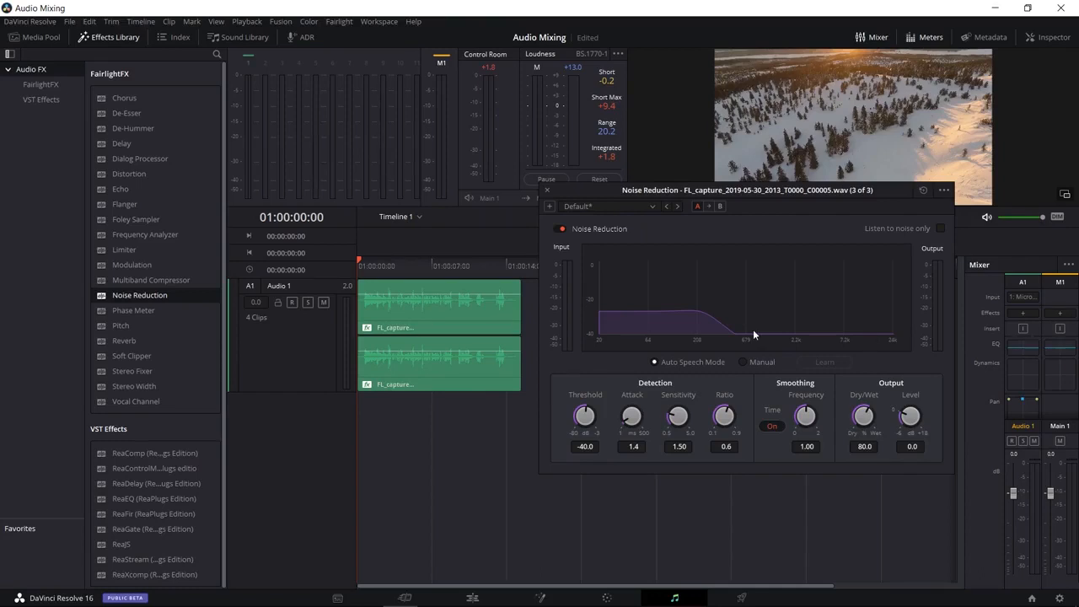
pyautogui.press('space')
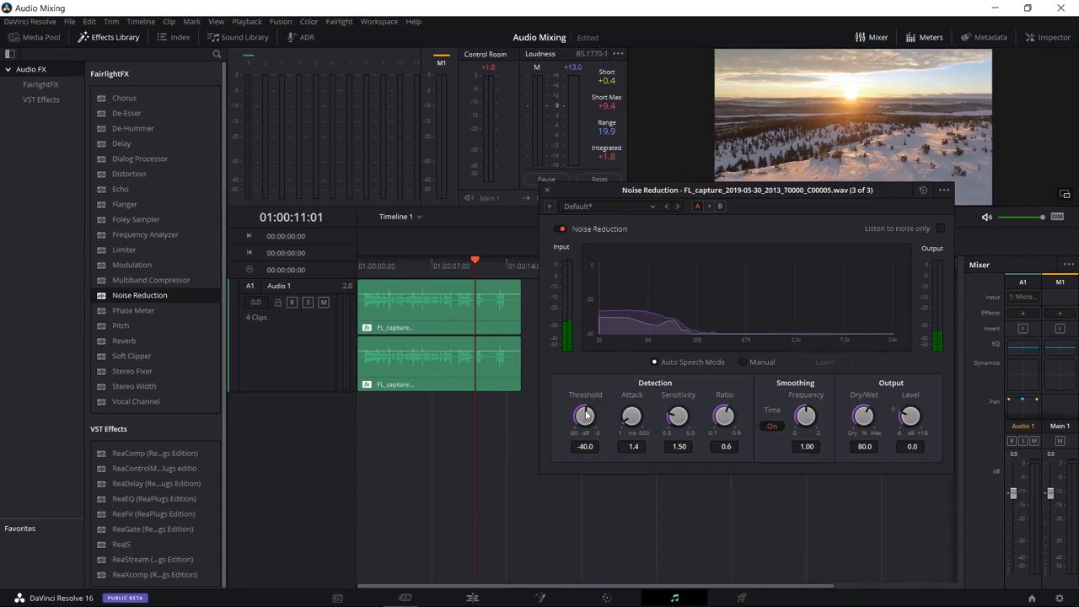
pyautogui.moveTo(589, 415); pyautogui.dragTo(604, 406)
# Step: While replaying the clip from the start, set Noise Reduction's threshold to -26.3 dB, sensitivity to 2.75 and smoothing frequency to 1.19
pyautogui.press('Home')
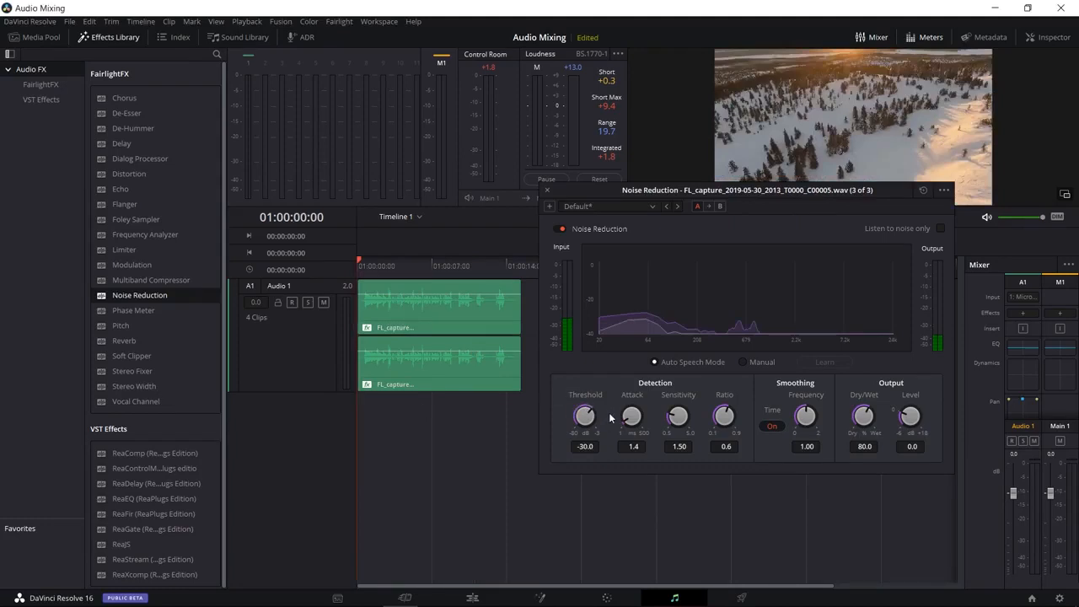
pyautogui.press('space')
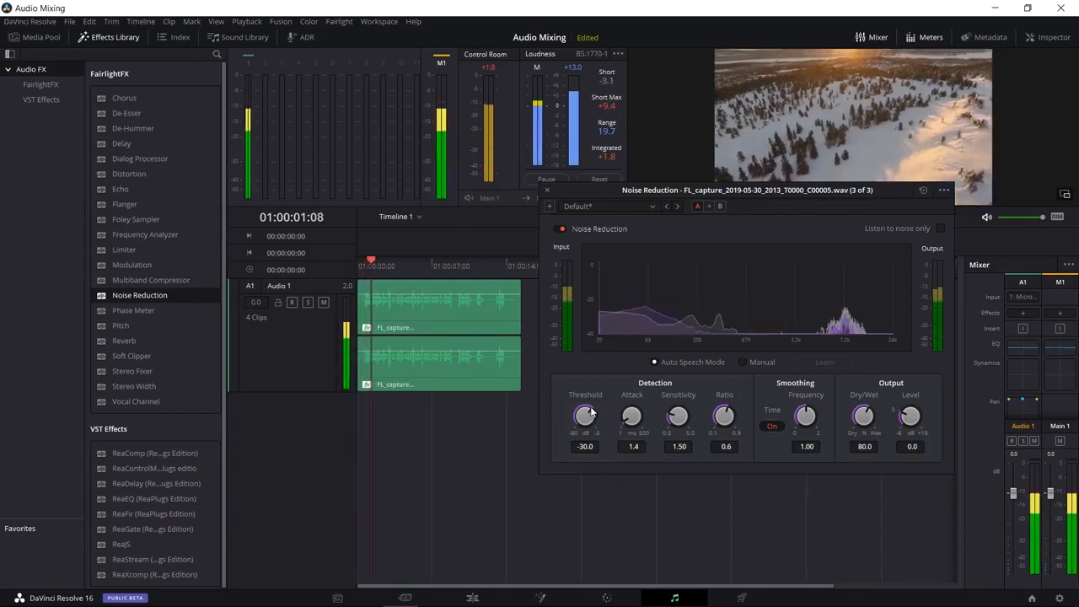
pyautogui.moveTo(593, 411); pyautogui.dragTo(598, 417)
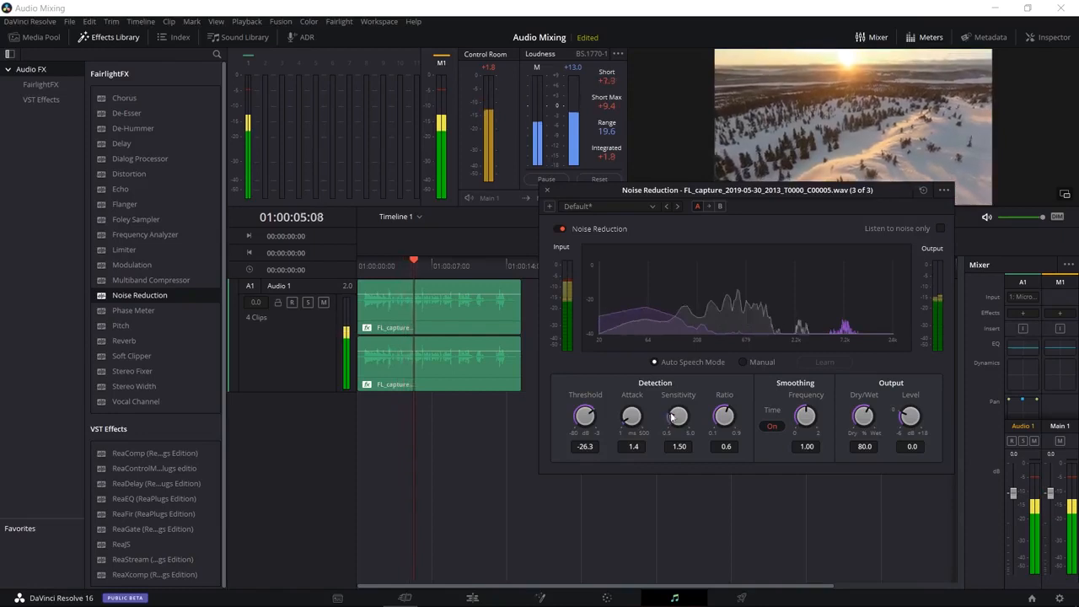
pyautogui.moveTo(672, 416); pyautogui.dragTo(708, 377)
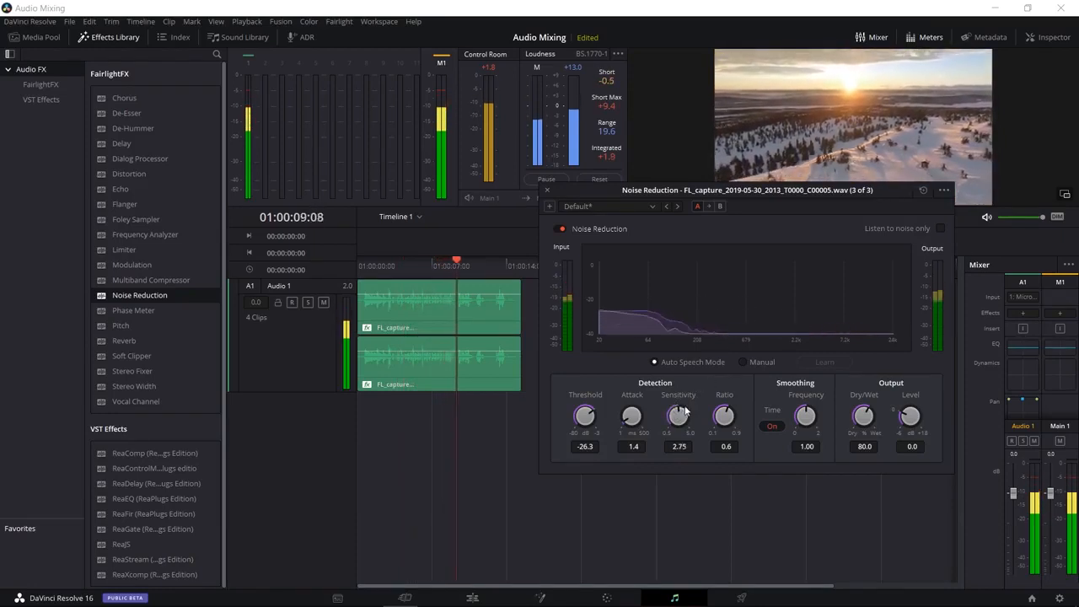
pyautogui.moveTo(805, 415); pyautogui.dragTo(824, 411)
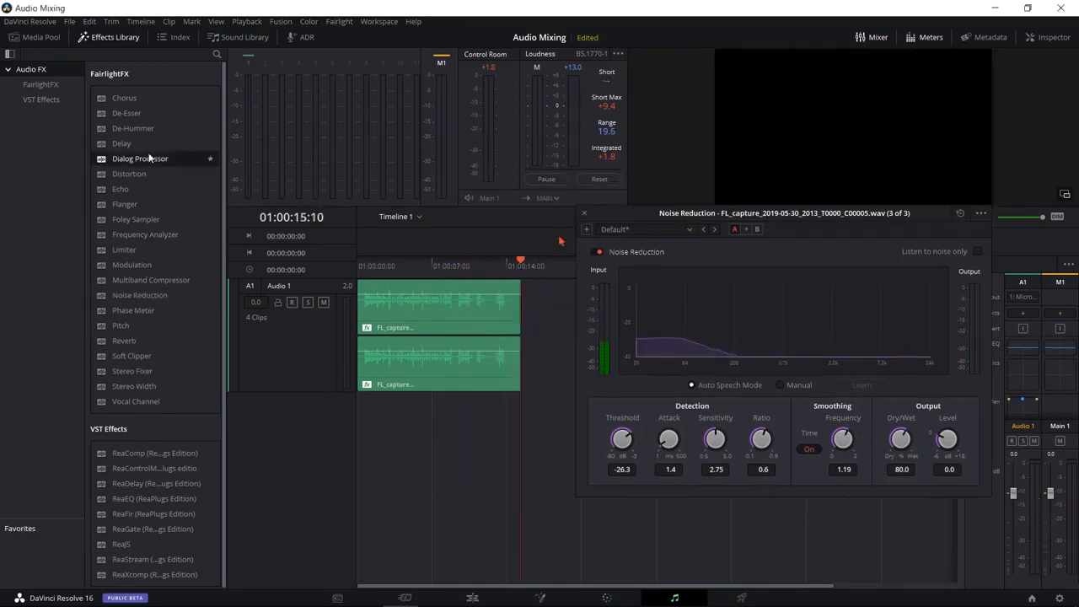
# Step: Apply the Dialog Processor effect to the Audio 1 clip and set its Excite voice type to Male
pyautogui.moveTo(149, 159); pyautogui.dragTo(395, 299)
pyautogui.moveTo(438, 202); pyautogui.dragTo(649, 164)
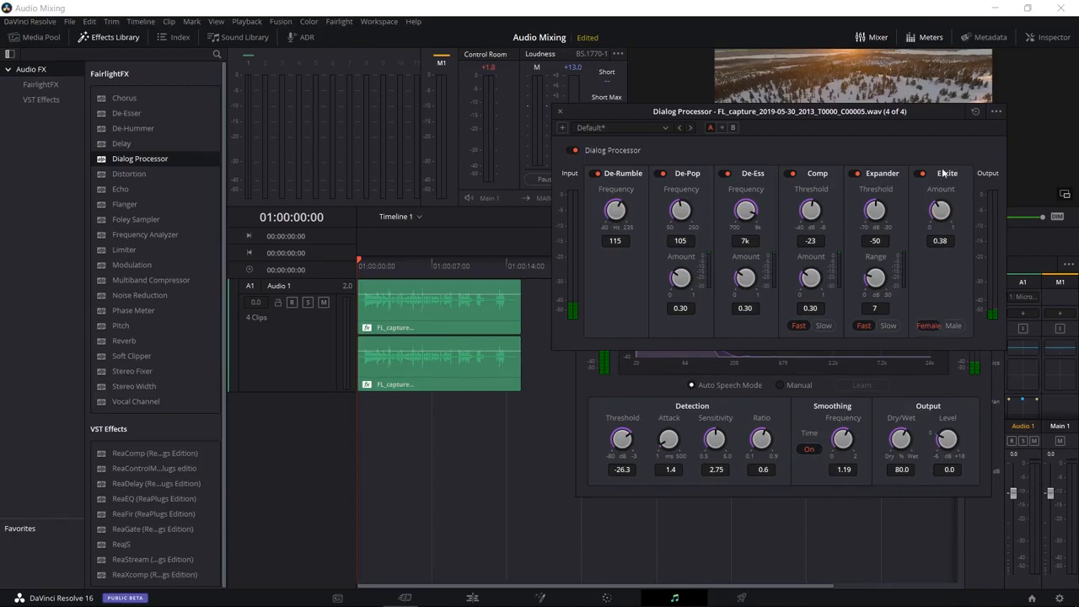
pyautogui.click(951, 325)
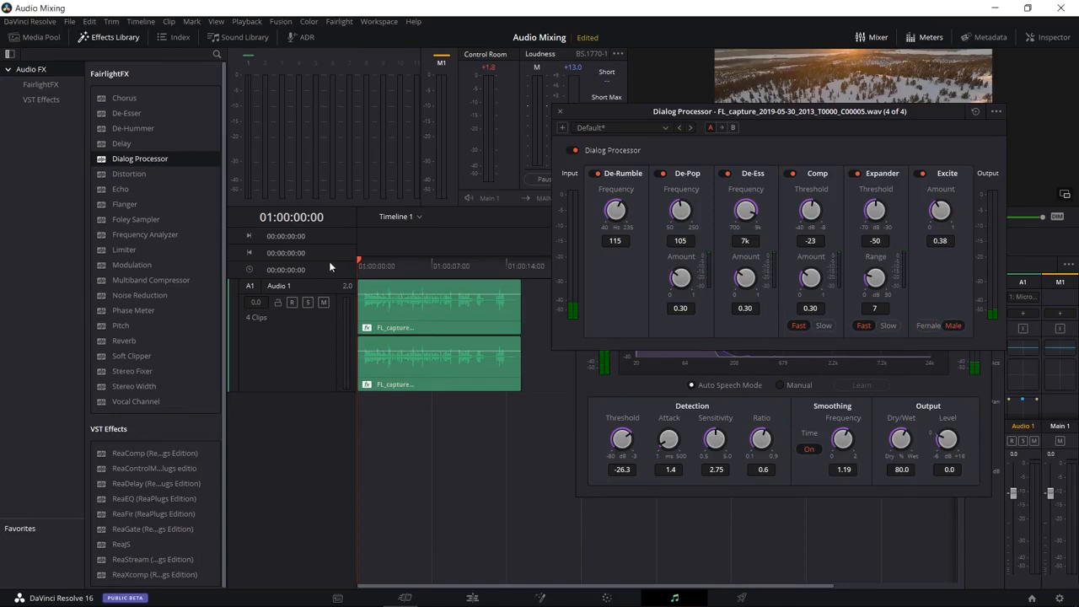
# Step: Play the clip from the start and set the Dialog Processor's De-Rumble frequency to 65 Hz while listening
pyautogui.press('space')
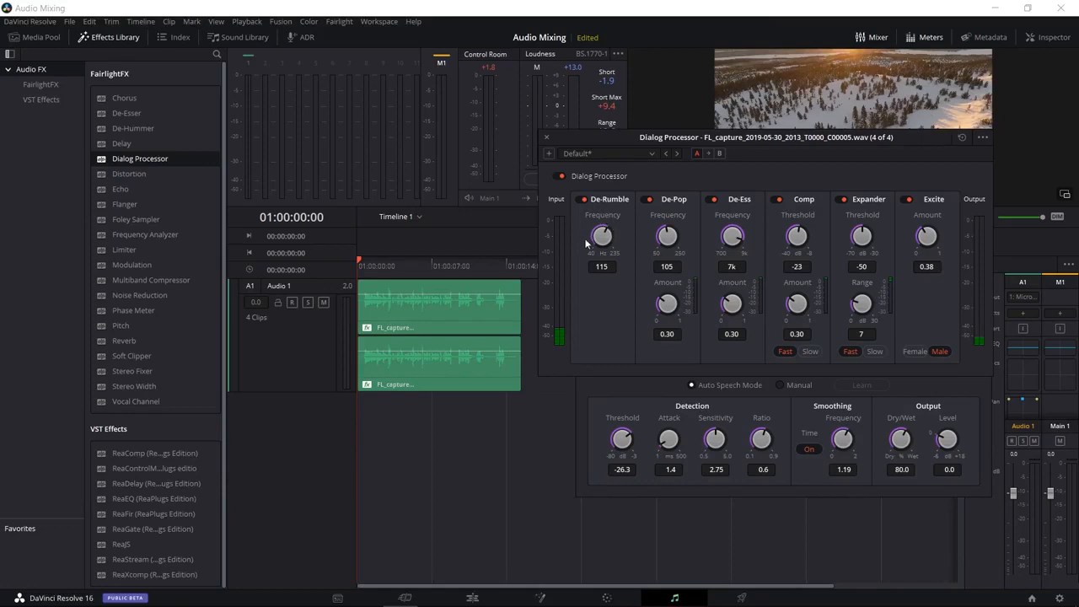
pyautogui.press('space')
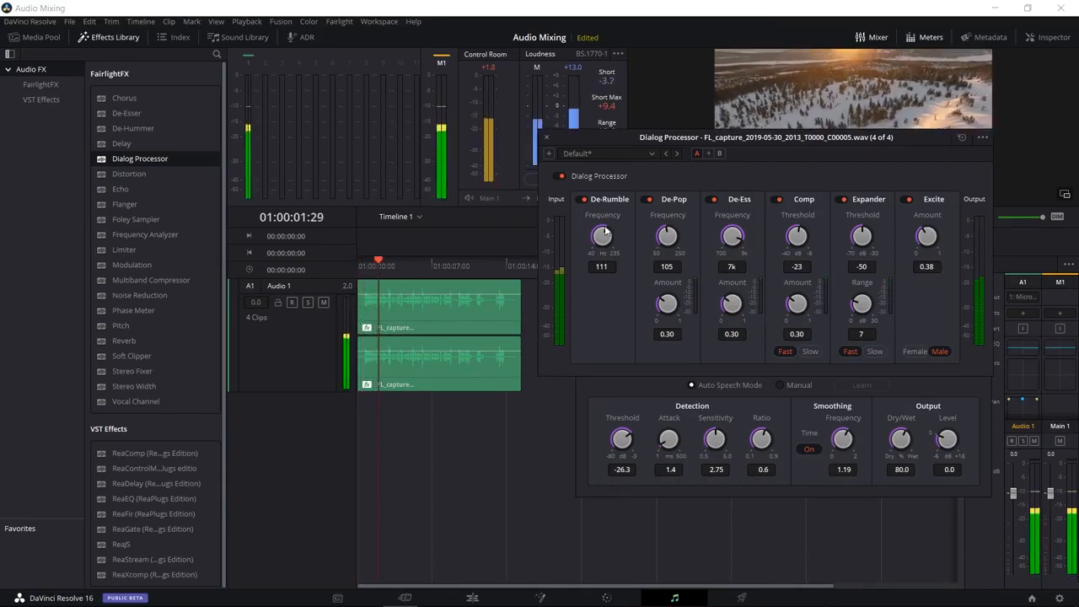
pyautogui.moveTo(610, 231); pyautogui.dragTo(565, 263)
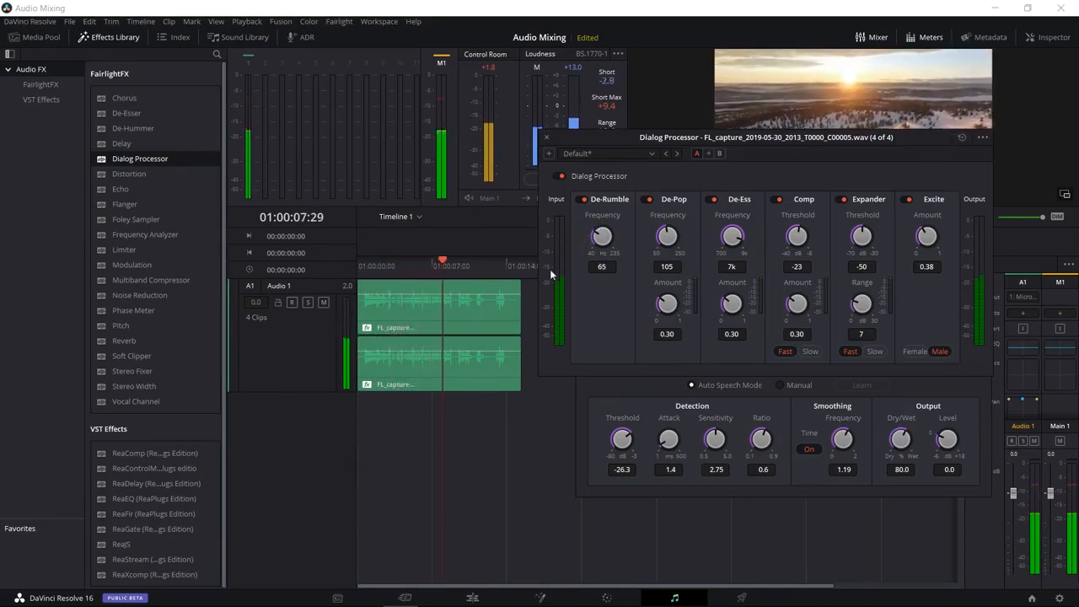
pyautogui.press('space')
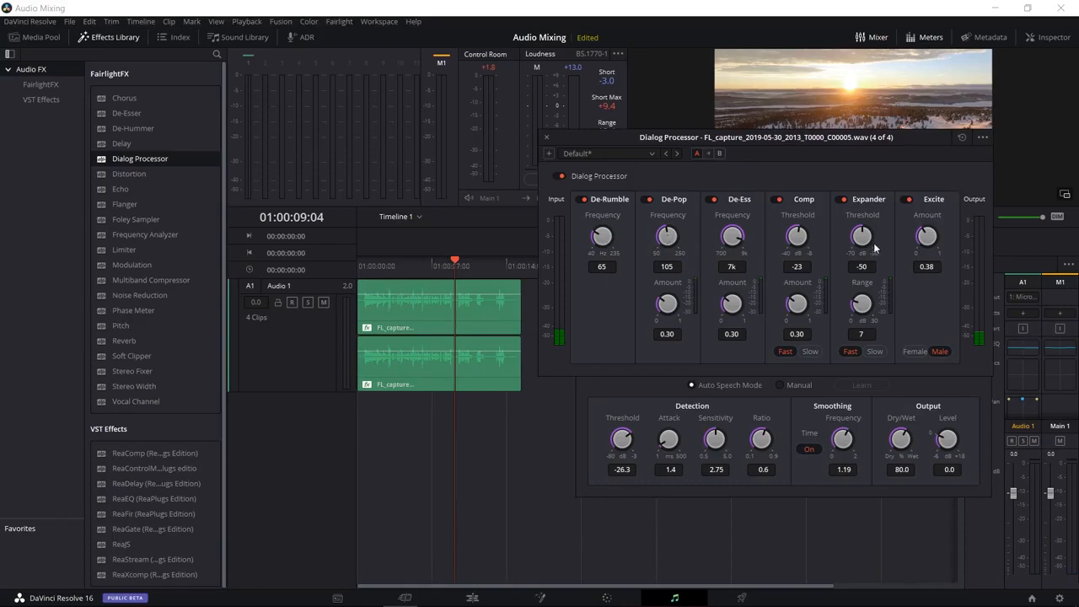
# Step: Play the clip from the start with both Noise Reduction and Dialog Processor enabled
pyautogui.moveTo(590, 137); pyautogui.dragTo(589, 246)
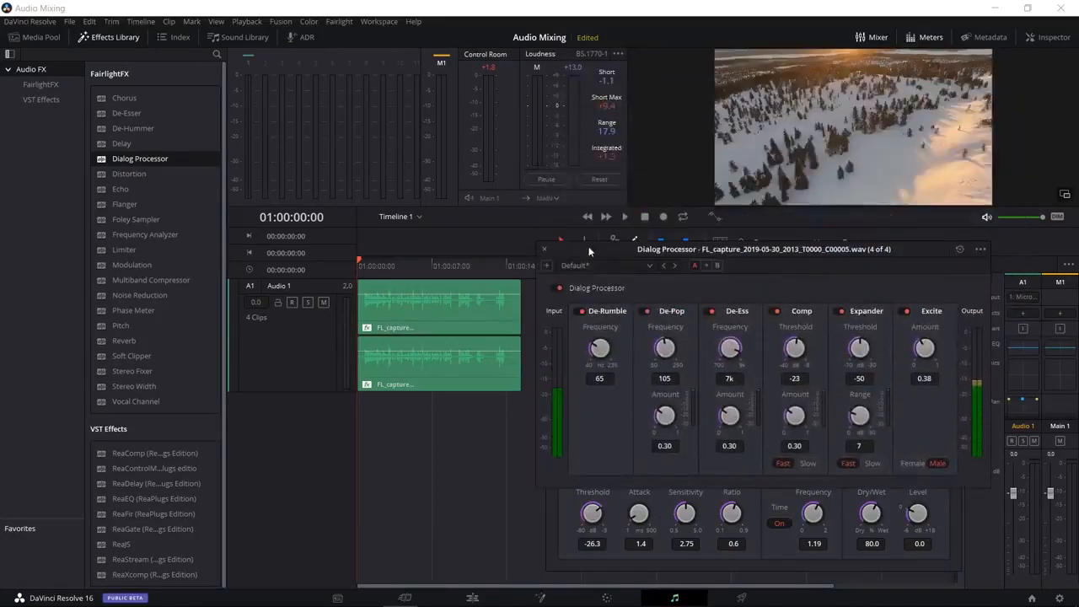
pyautogui.press('space')
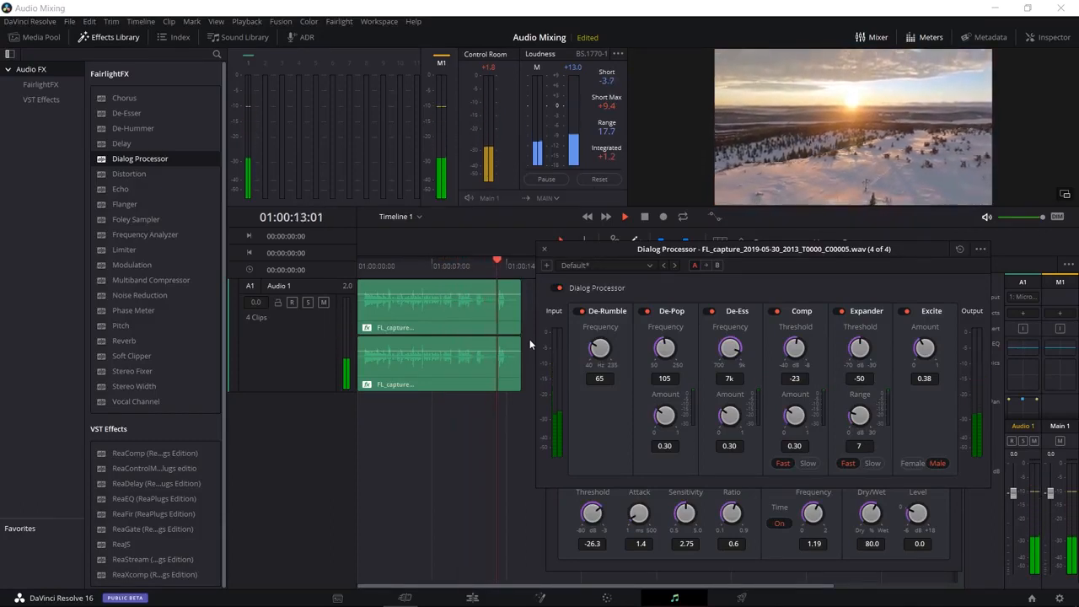
# Step: Bypass the Dialog Processor and Noise Reduction effects and play the clip from the start for comparison
pyautogui.moveTo(564, 255); pyautogui.dragTo(611, 56)
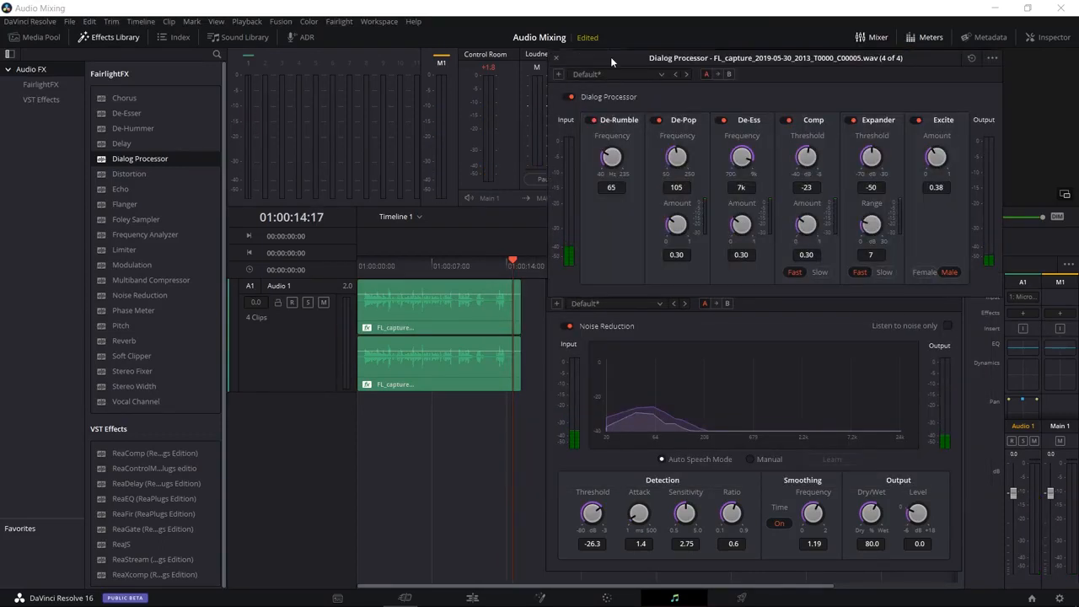
pyautogui.click(568, 96)
pyautogui.press('Home')
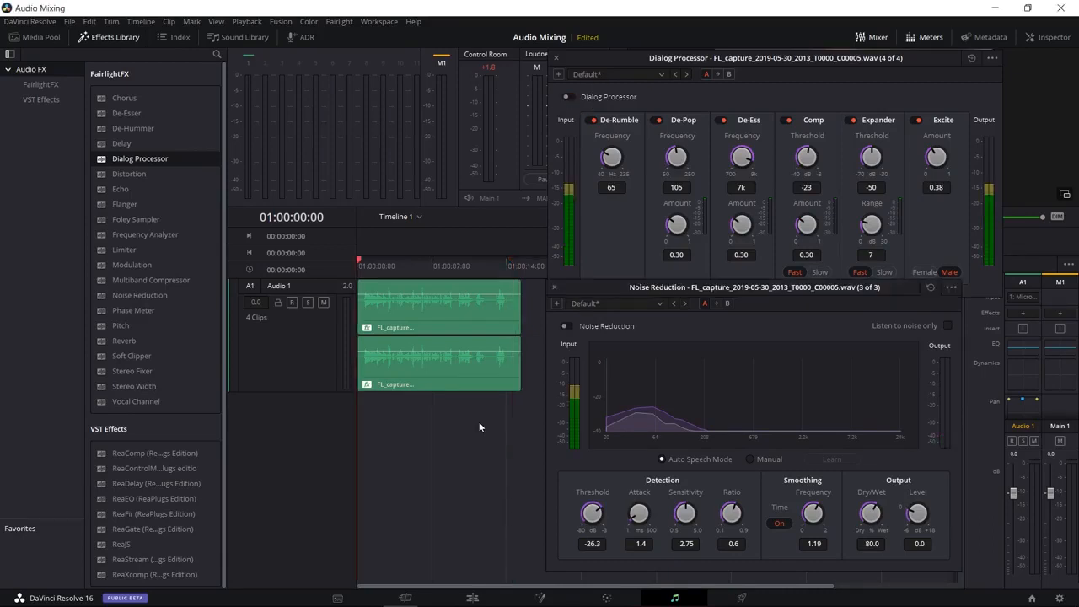
pyautogui.press('space')
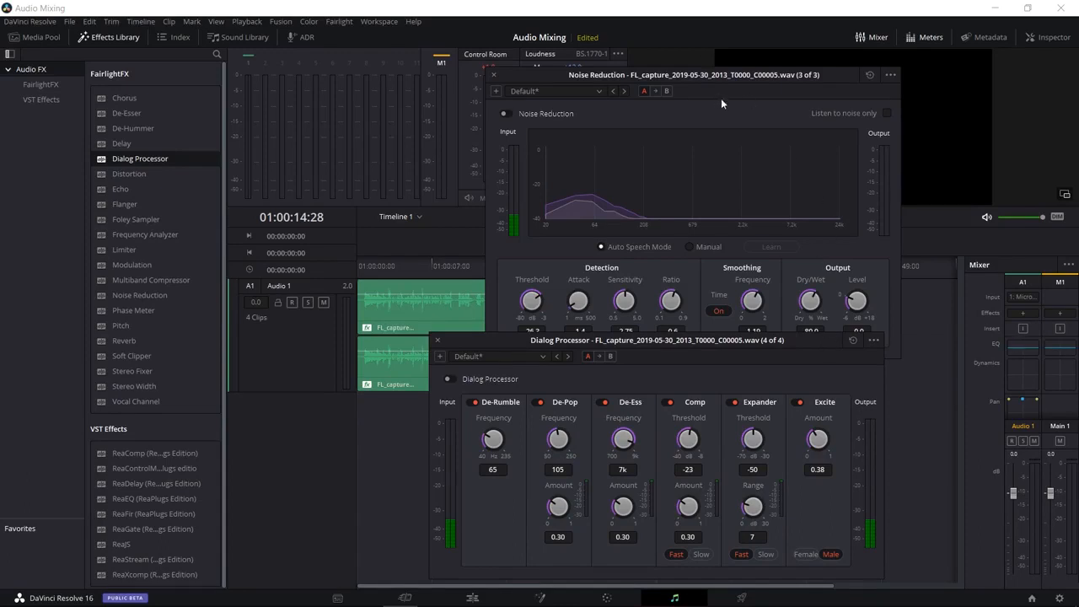
pyautogui.click(1022, 315)
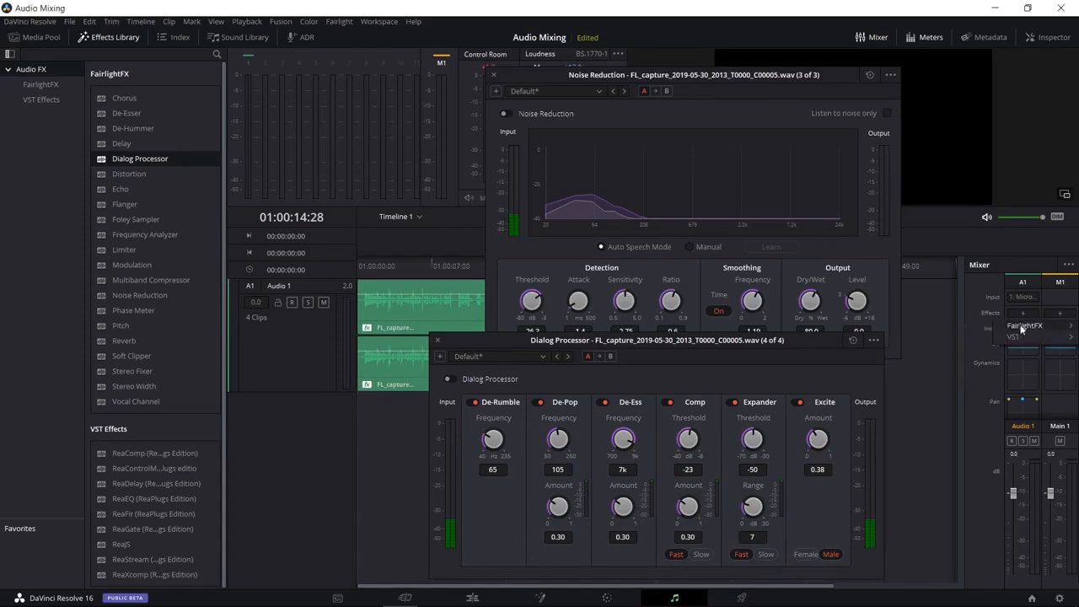
pyautogui.moveTo(1025, 323)
pyautogui.press('Escape')
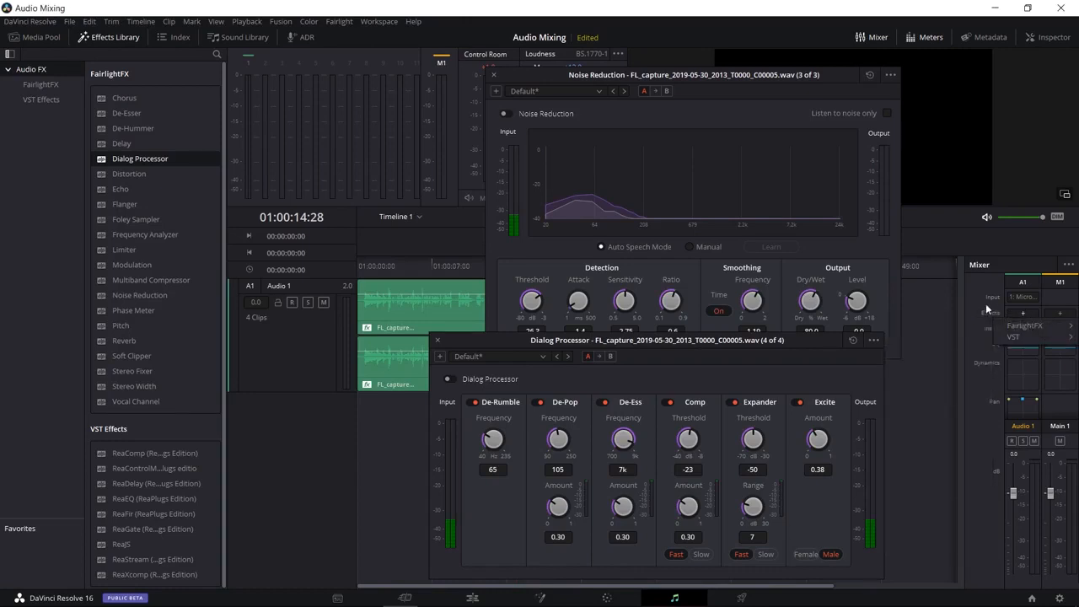